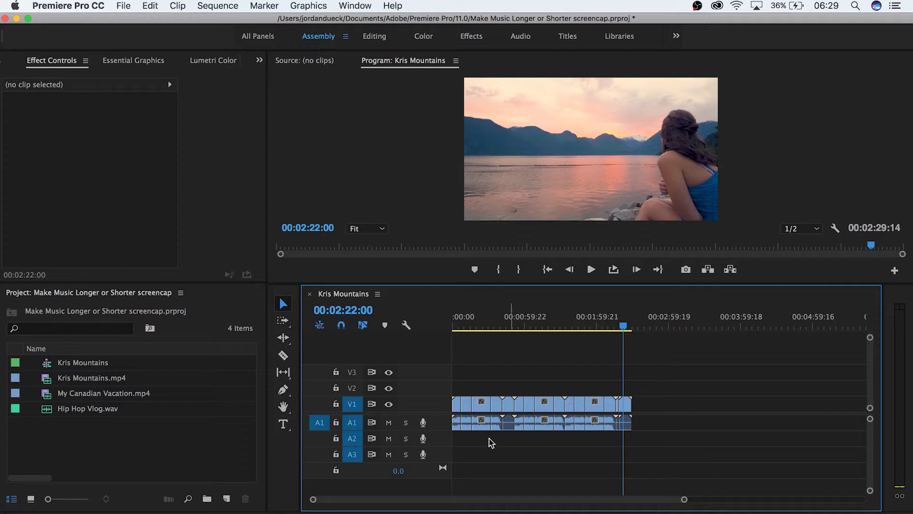
# - Place Hip Hop Vlog.wav at the start of track A3 and assign it the Music audio type in the Audio workspace
pyautogui.moveTo(90, 416); pyautogui.dragTo(454, 455)
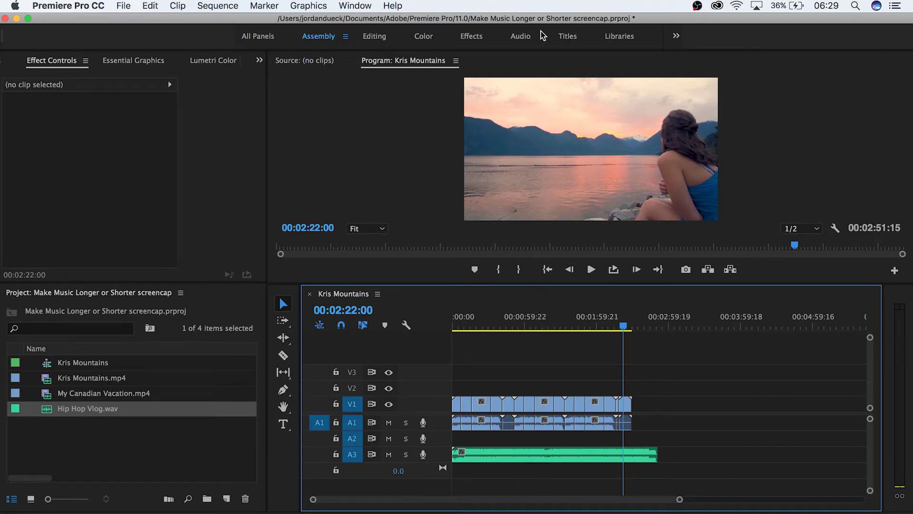
pyautogui.click(521, 36)
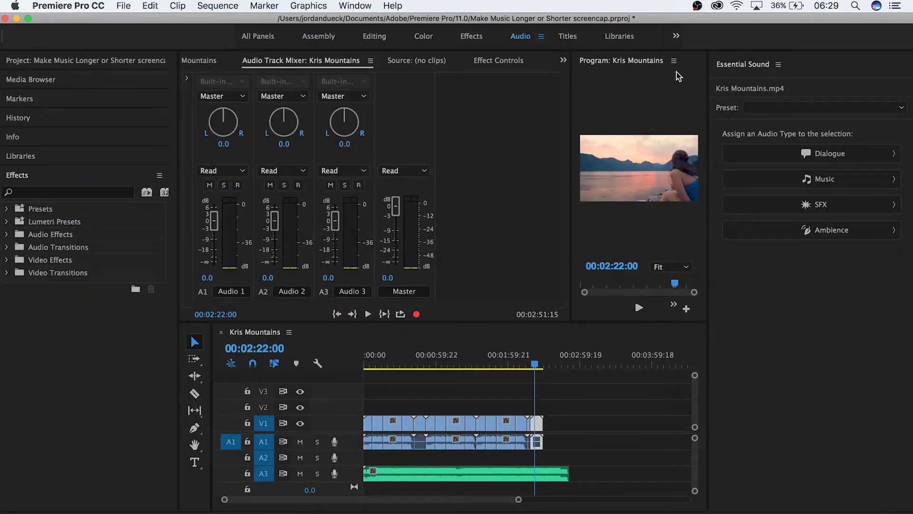
pyautogui.click(551, 474)
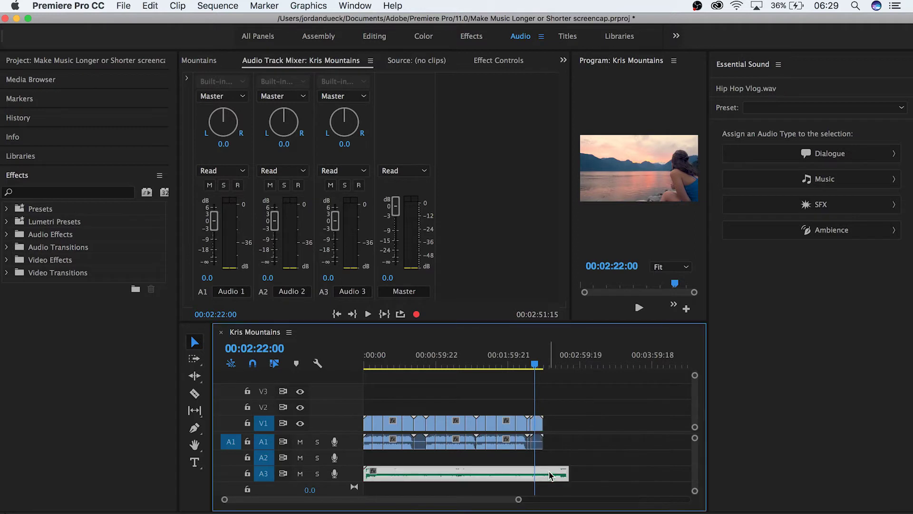
pyautogui.click(787, 184)
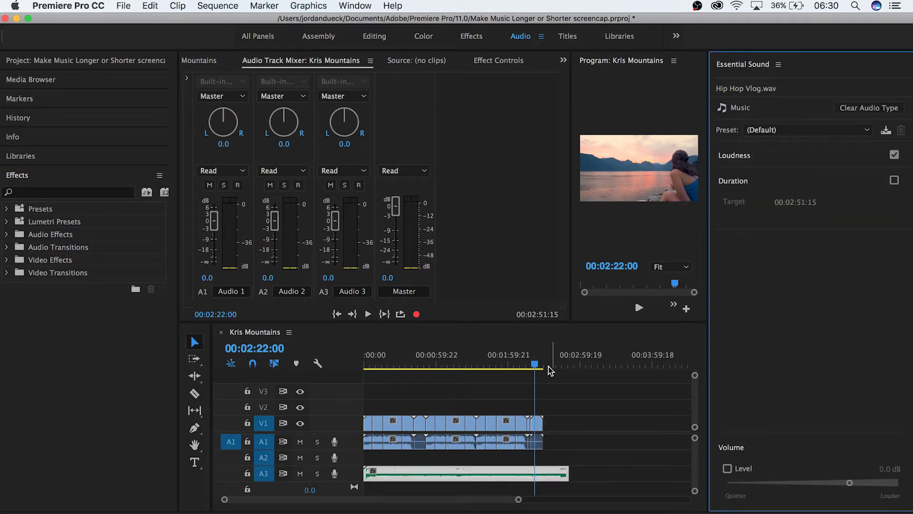
# - Locate the end of the video at 00:02:31:13 and set the music clip's Essential Sound target duration to that timecode
pyautogui.moveTo(536, 367); pyautogui.dragTo(548, 367)
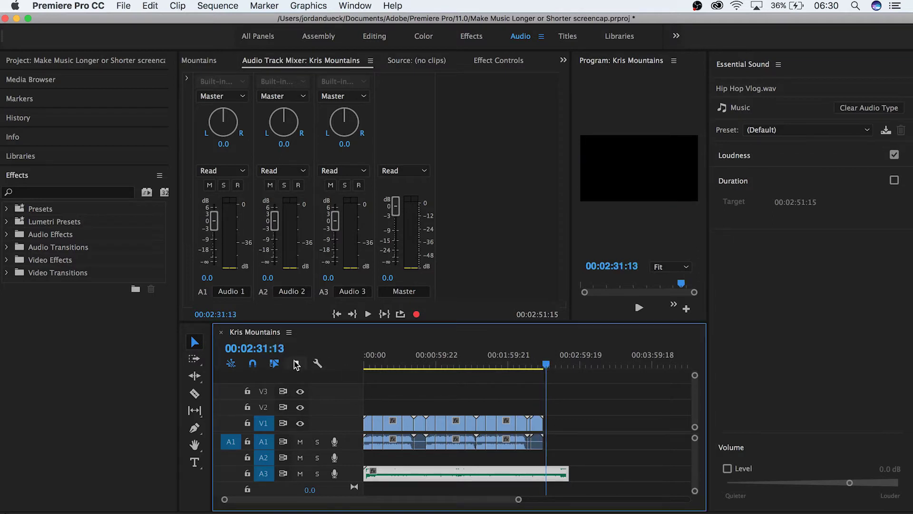
pyautogui.click(269, 351)
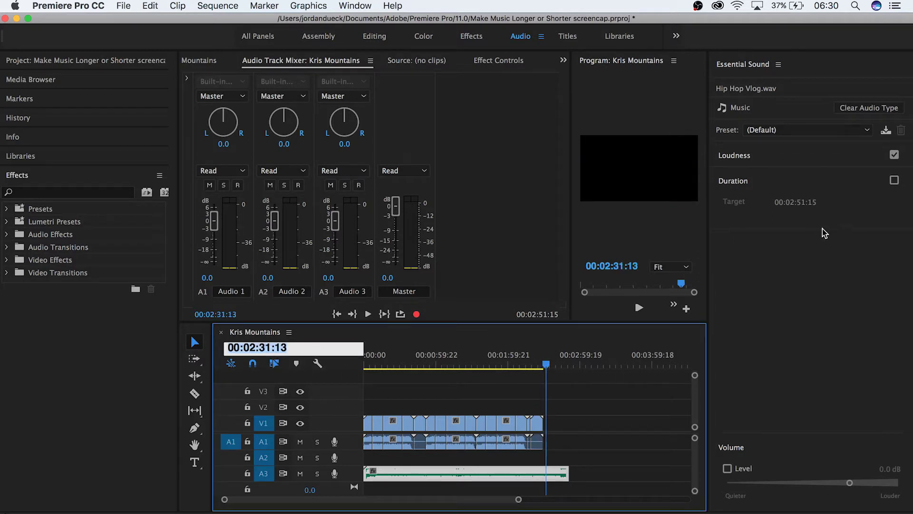
pyautogui.click(894, 180)
pyautogui.click(807, 200)
pyautogui.click(806, 200)
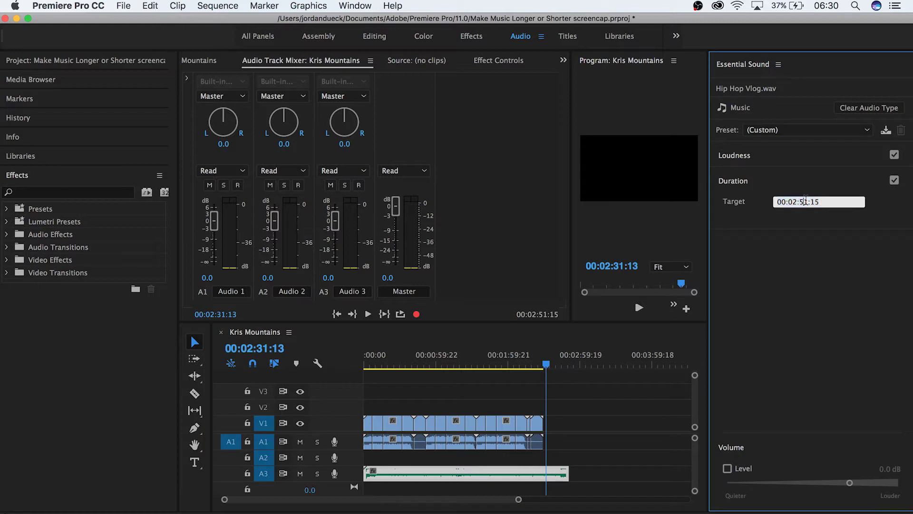
pyautogui.press('BackSpace')
pyautogui.press('BackSpace')
pyautogui.write('31')
pyautogui.press('Return')
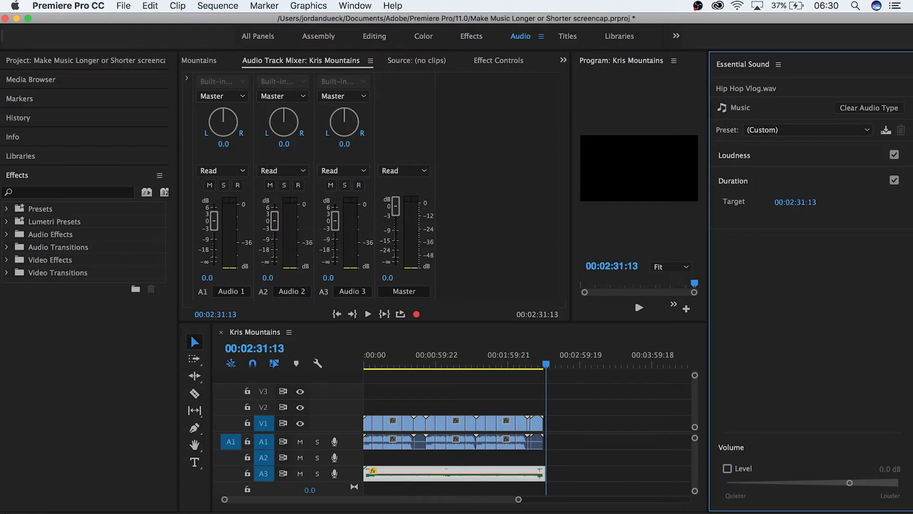
# - Enlarge the Program monitor and play the sequence from the start to preview the retimed music
pyautogui.click(612, 458)
pyautogui.moveTo(571, 228); pyautogui.dragTo(468, 228)
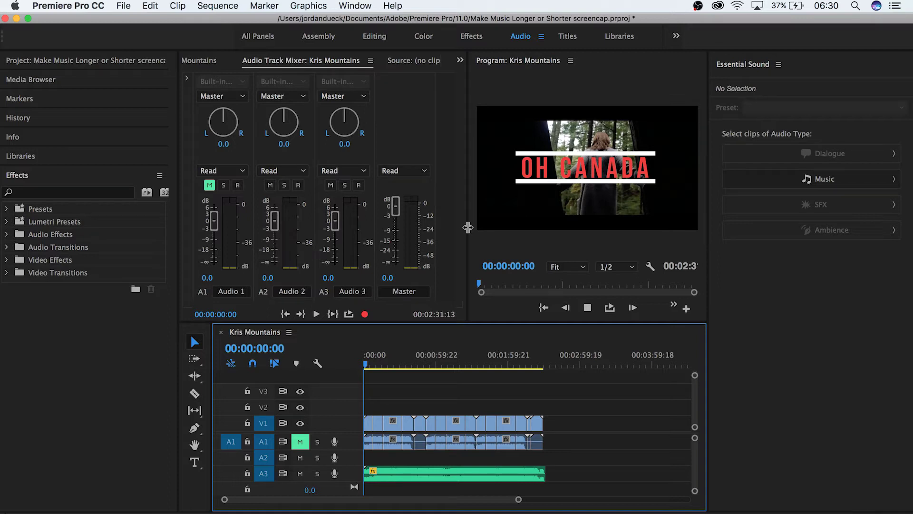
pyautogui.press('space')
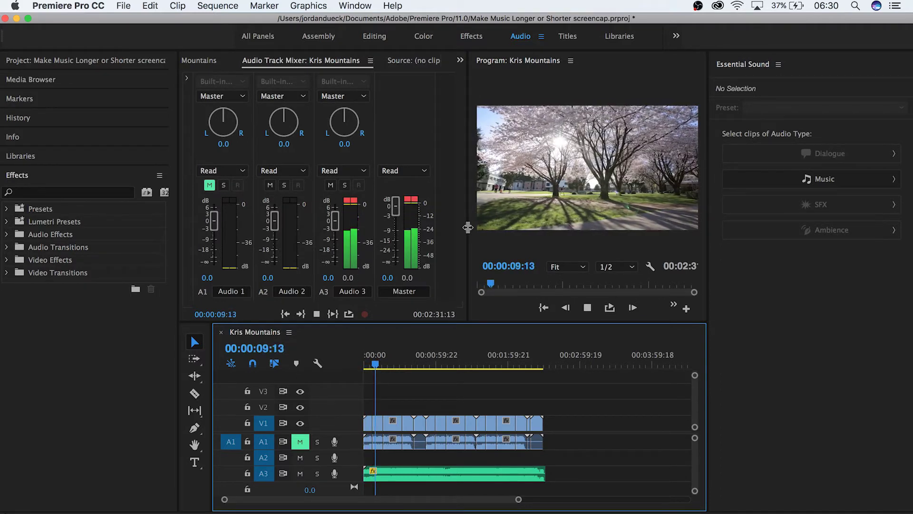
pyautogui.press('space')
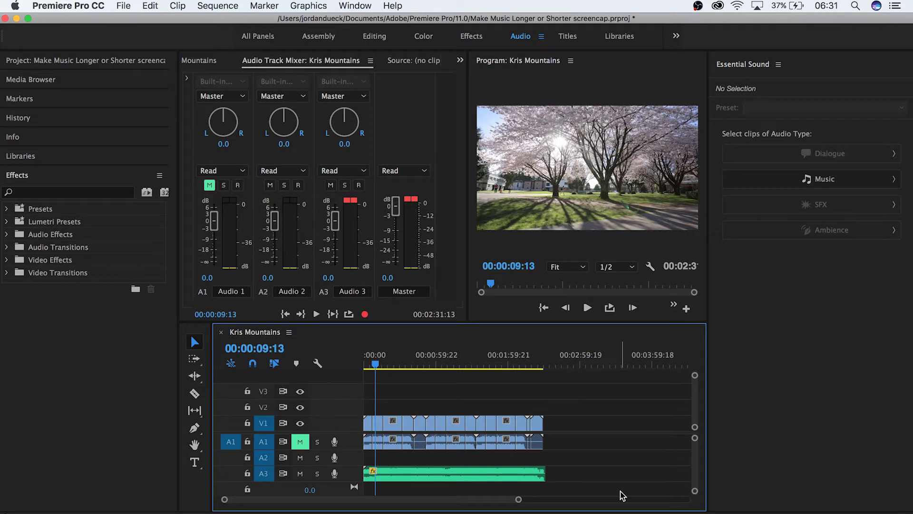
# - Set the music clip's target duration to 00:02:51:14 and play the sequence from its beginning
pyautogui.click(525, 478)
pyautogui.click(793, 201)
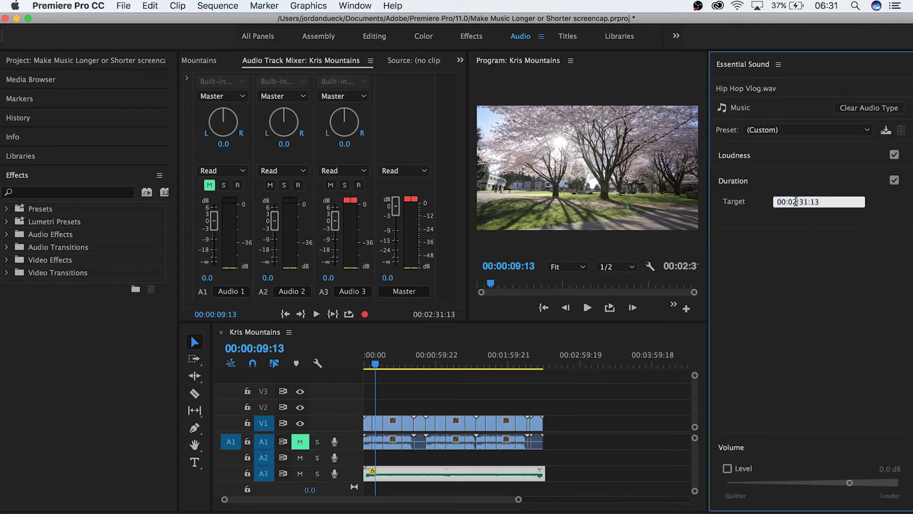
pyautogui.write('4')
pyautogui.press('Return')
pyautogui.moveTo(375, 363); pyautogui.dragTo(357, 364)
pyautogui.press('space')
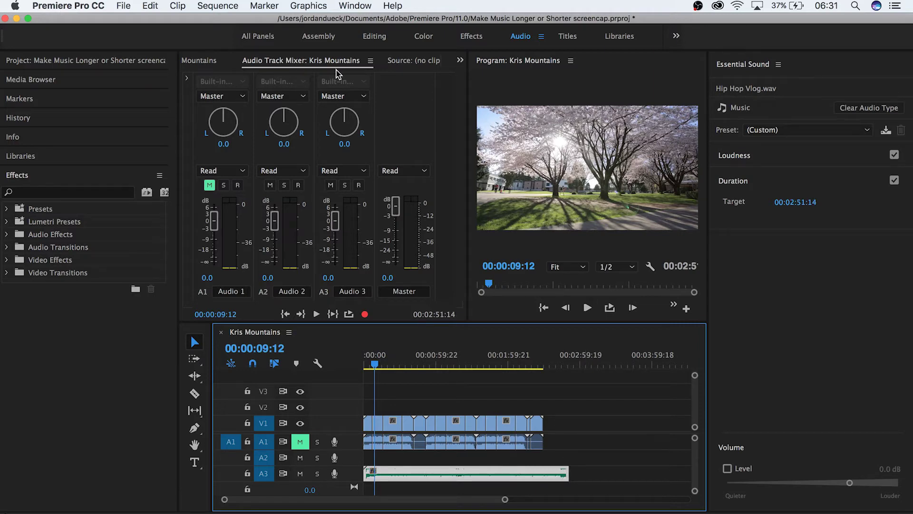
# - Switch to the Assembly workspace and split the music clip on track A3 with the Razor at about 00:02:21
pyautogui.click(319, 36)
pyautogui.press('\\')
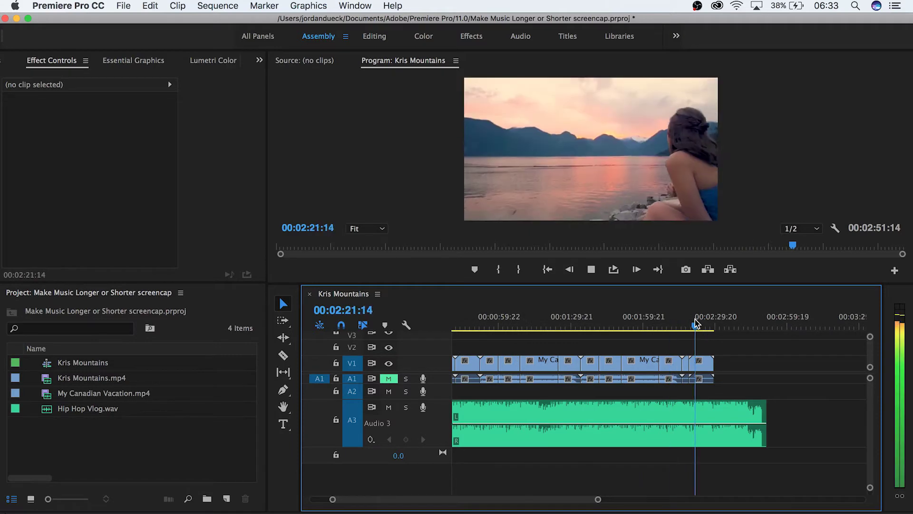
pyautogui.press('=')
pyautogui.press('=')
pyautogui.press('=')
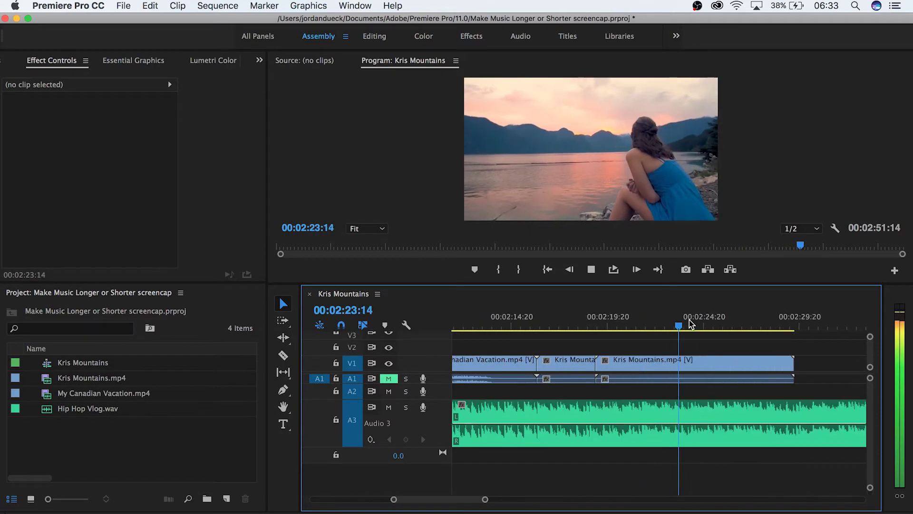
pyautogui.click(627, 311)
pyautogui.press('c')
pyautogui.click(641, 416)
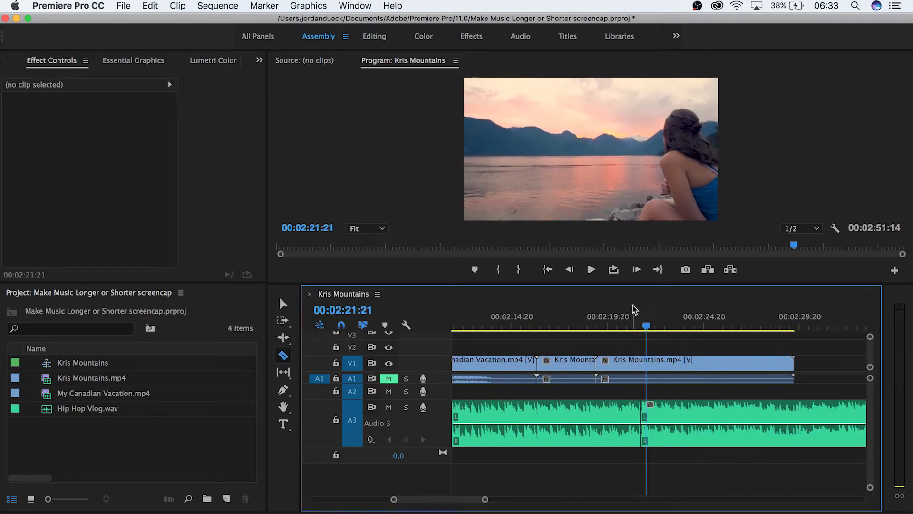
# - Play on past the first cut and split the music again with the Razor at 00:02:32:11
pyautogui.click(636, 316)
pyautogui.press('space')
pyautogui.press('-')
pyautogui.press('-')
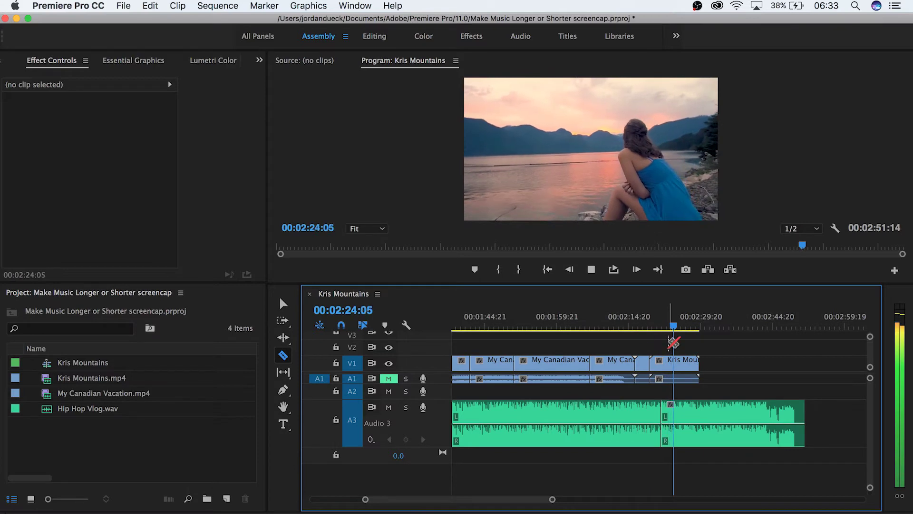
pyautogui.press('=')
pyautogui.press('=')
pyautogui.press('-')
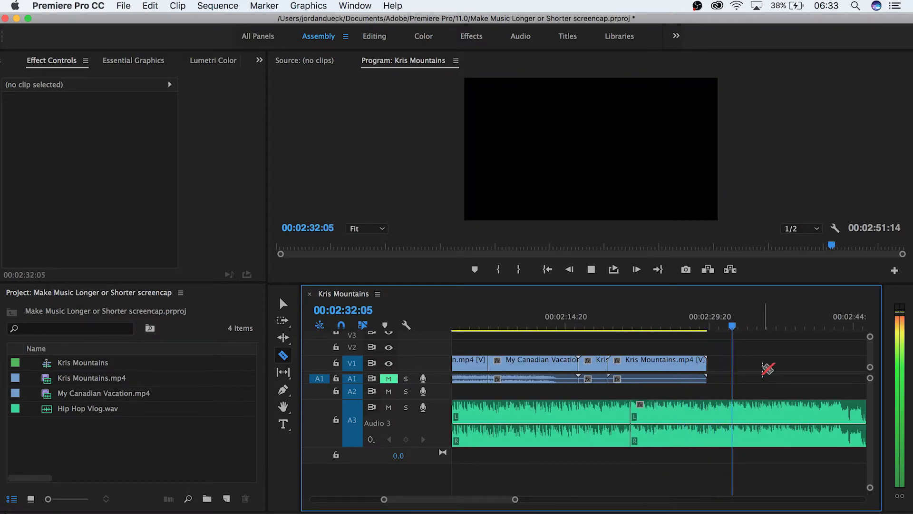
pyautogui.click(726, 316)
pyautogui.press('space')
pyautogui.click(735, 408)
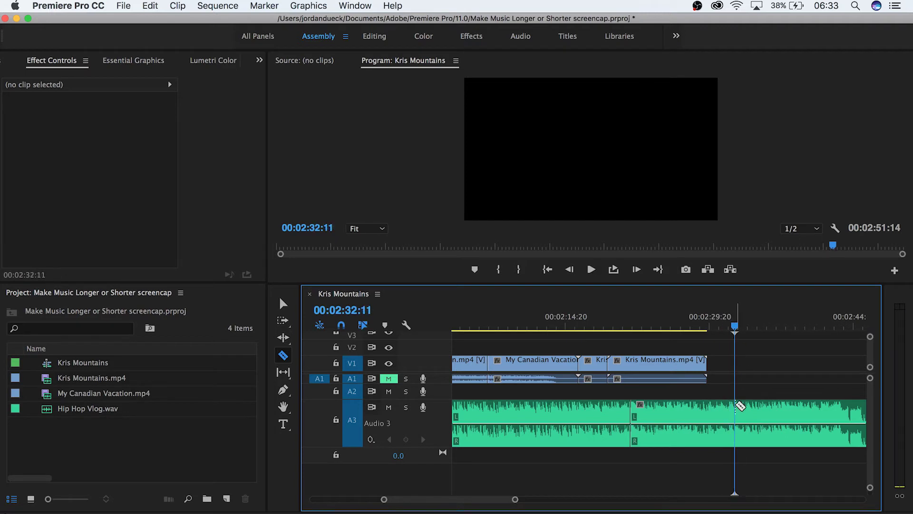
# - Delete the middle music section between the two cuts and butt the ending piece against the first section on track A3
pyautogui.press('v')
pyautogui.click(722, 422)
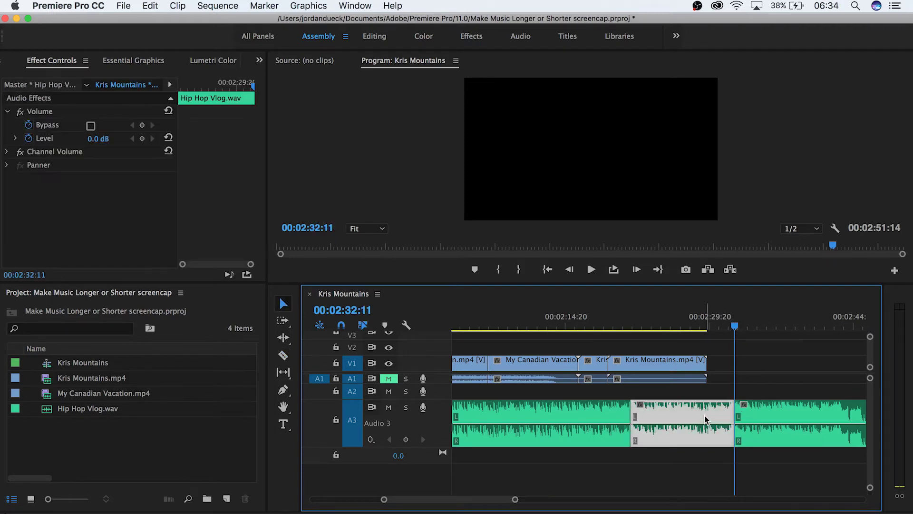
pyautogui.press('Delete')
pyautogui.moveTo(750, 408); pyautogui.dragTo(646, 408)
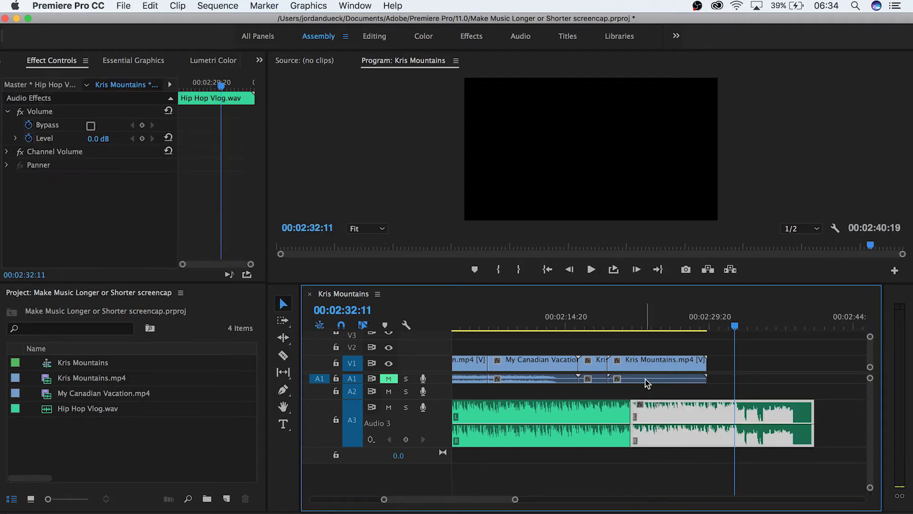
# - Play across the new join in the music to check how the cut sounds
pyautogui.click(620, 326)
pyautogui.press('space')
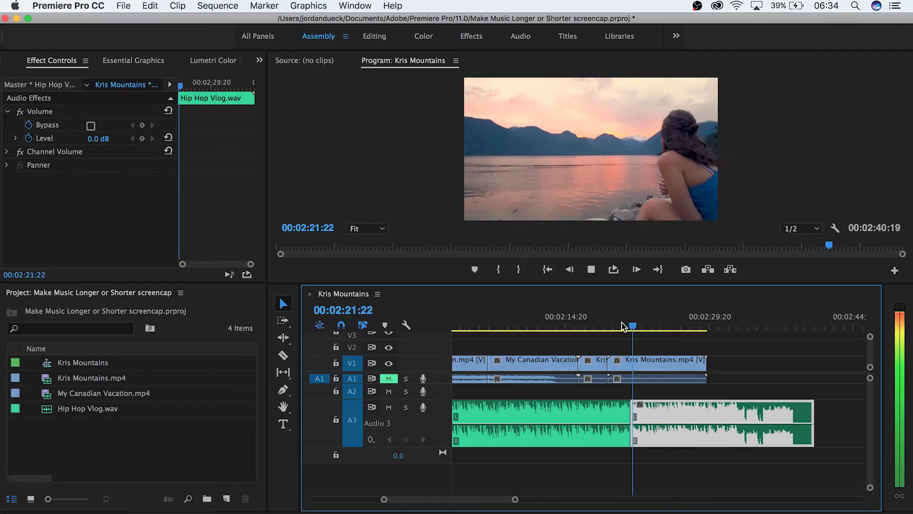
pyautogui.press('space')
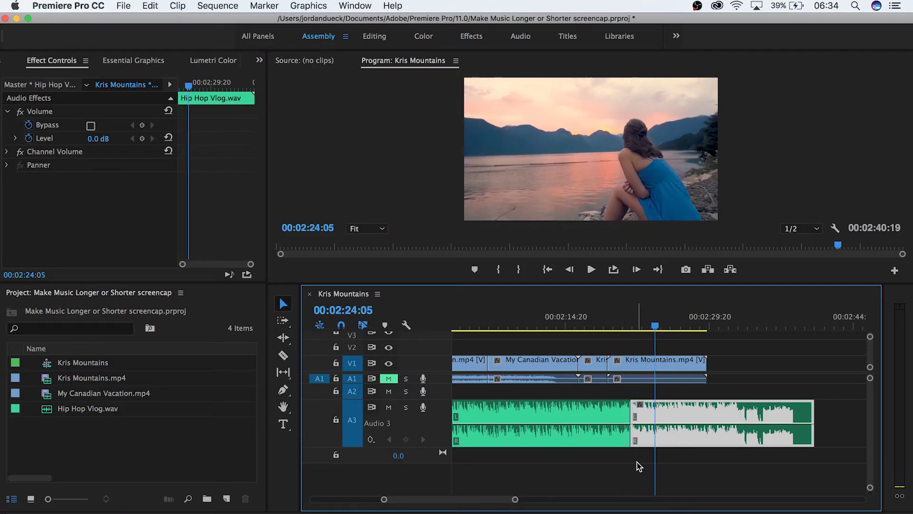
pyautogui.click(638, 464)
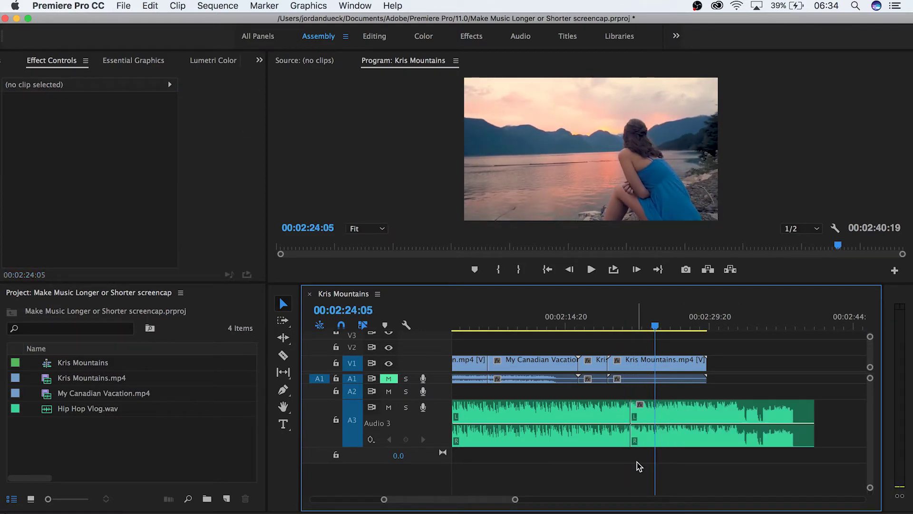
# - Move the ending piece of the music straight down to a new track A4 and expand that track's height
pyautogui.press('=')
pyautogui.press('=')
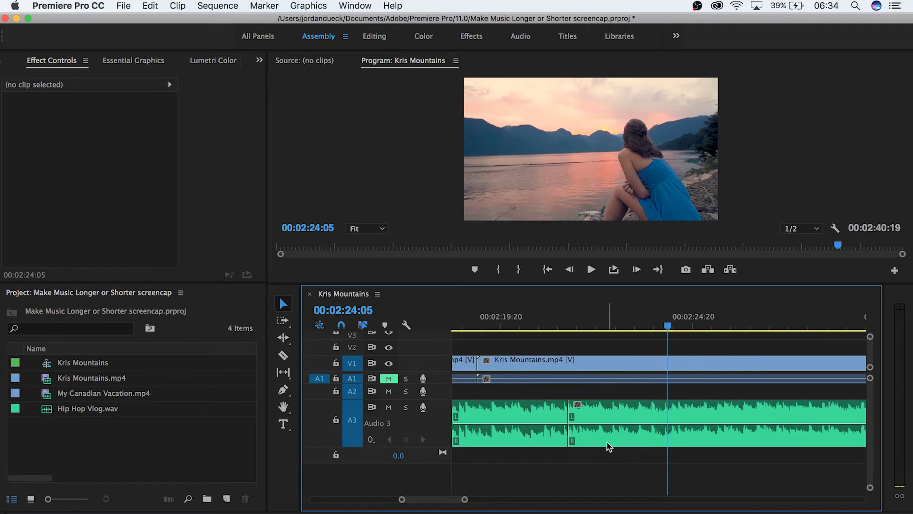
pyautogui.moveTo(607, 443); pyautogui.dragTo(609, 478)
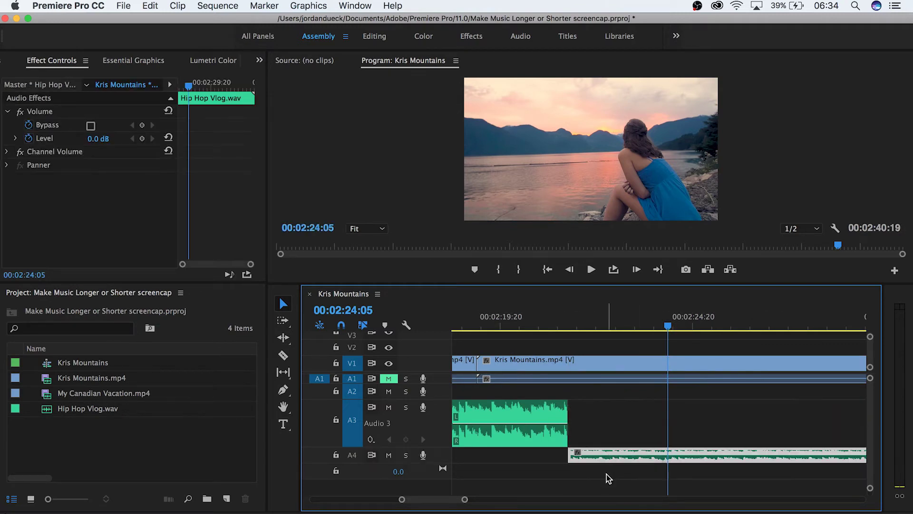
pyautogui.doubleClick(328, 457)
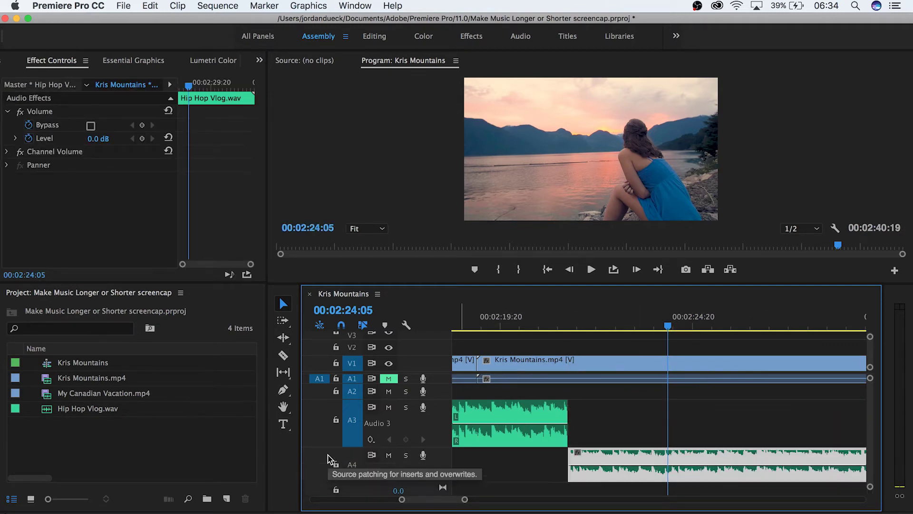
# - Overlap the music pieces by extending the A3 clip's end to about 00:02:24:20 and the A4 clip's start to about 00:02:19
pyautogui.moveTo(572, 435); pyautogui.dragTo(695, 430)
pyautogui.moveTo(570, 459); pyautogui.dragTo(486, 458)
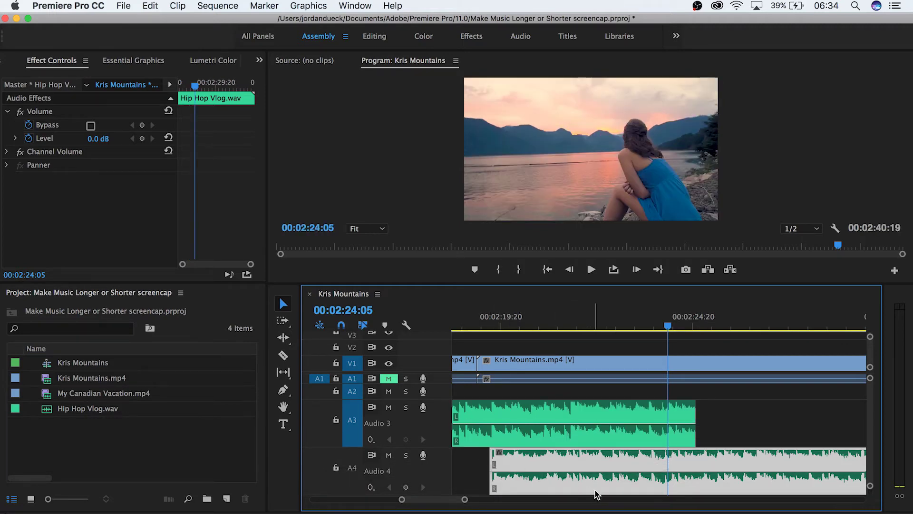
pyautogui.click(726, 423)
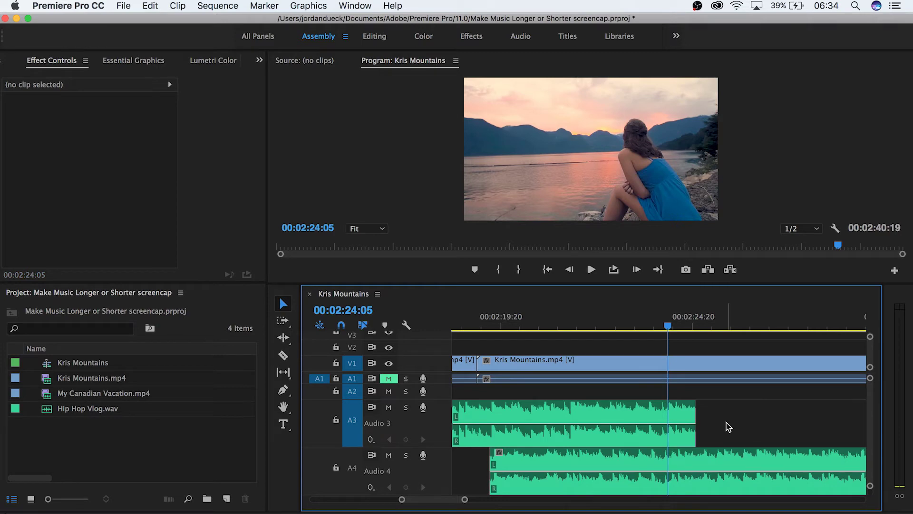
# - Nudge the A4 music clip one frame earlier to start at 00:02:19:13, aligning its beats with the A3 waveform
pyautogui.click(605, 324)
pyautogui.press('=')
pyautogui.press('=')
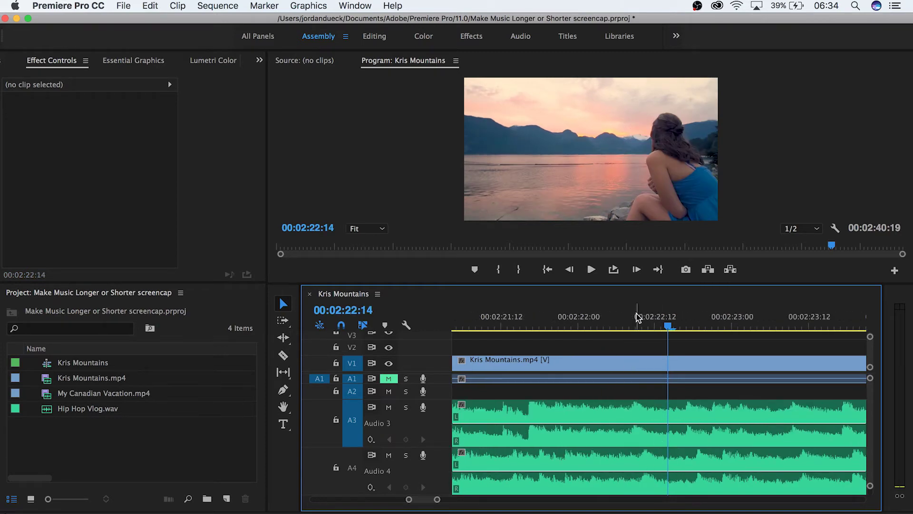
pyautogui.click(637, 318)
pyautogui.moveTo(645, 456); pyautogui.dragTo(631, 456)
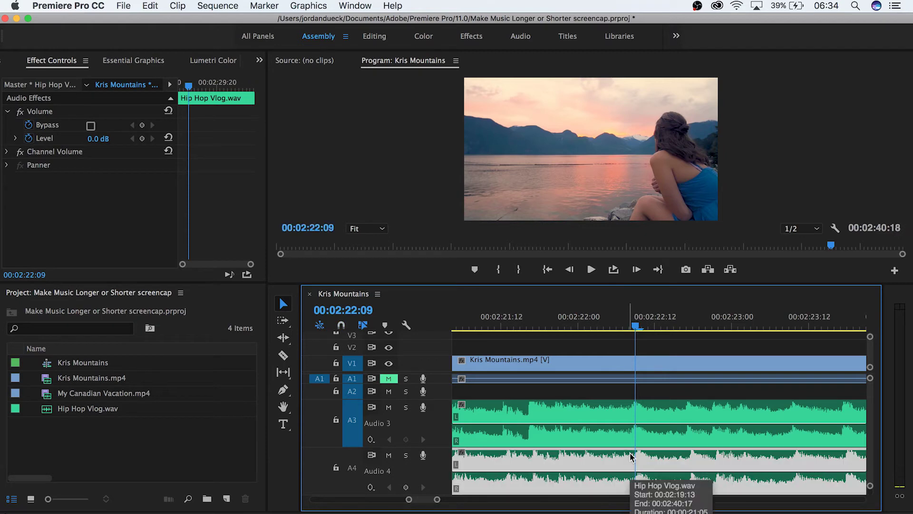
# - Trim the start of the A4 music clip to about 00:02:21 to shorten the overlap, and play through the transition
pyautogui.press('-')
pyautogui.press('-')
pyautogui.press('-')
pyautogui.press('-')
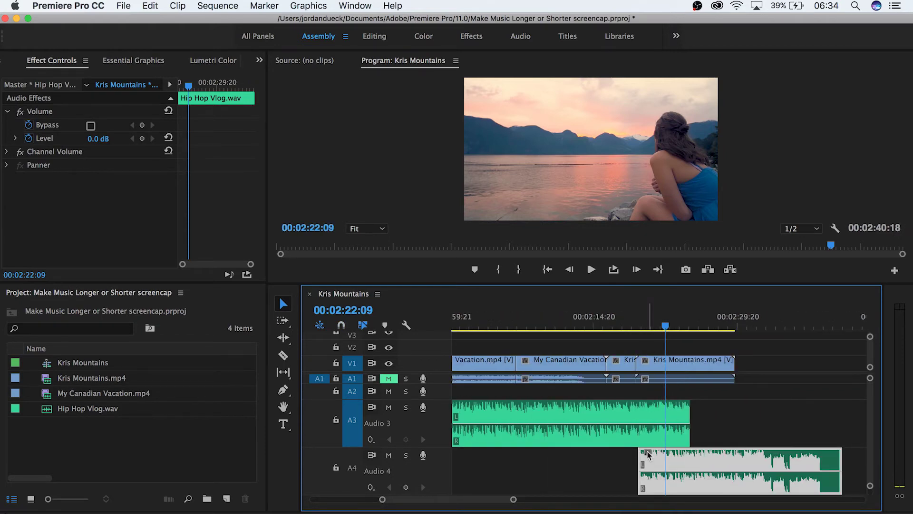
pyautogui.moveTo(648, 454); pyautogui.dragTo(661, 454)
pyautogui.click(645, 328)
pyautogui.press('space')
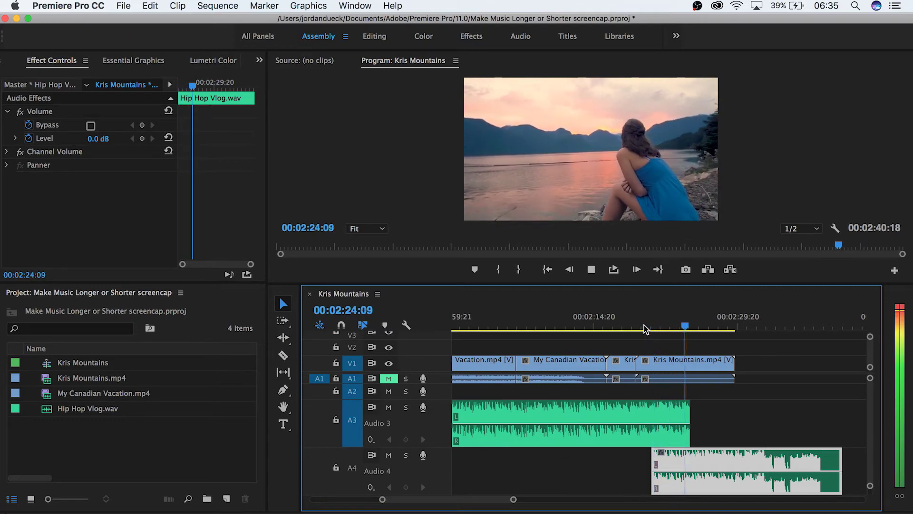
pyautogui.press('space')
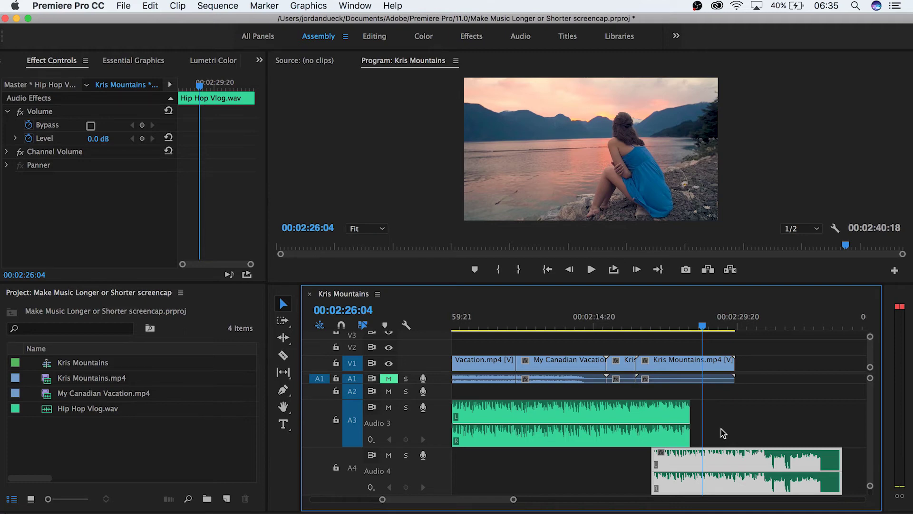
# - Fade out the music on track A3 by adding two volume keyframes near its end and lowering the last one
pyautogui.keyDown('super'); pyautogui.click(668, 423); pyautogui.keyUp('super')
pyautogui.keyDown('super'); pyautogui.click(680, 424); pyautogui.keyUp('super')
pyautogui.moveTo(680, 423); pyautogui.dragTo(685, 442)
# - Fade in the music on track A4 with two volume keyframes near its start, lowering the first one, and play through the crossfade
pyautogui.keyDown('super'); pyautogui.click(662, 472); pyautogui.keyUp('super')
pyautogui.keyDown('super'); pyautogui.click(670, 471); pyautogui.keyUp('super')
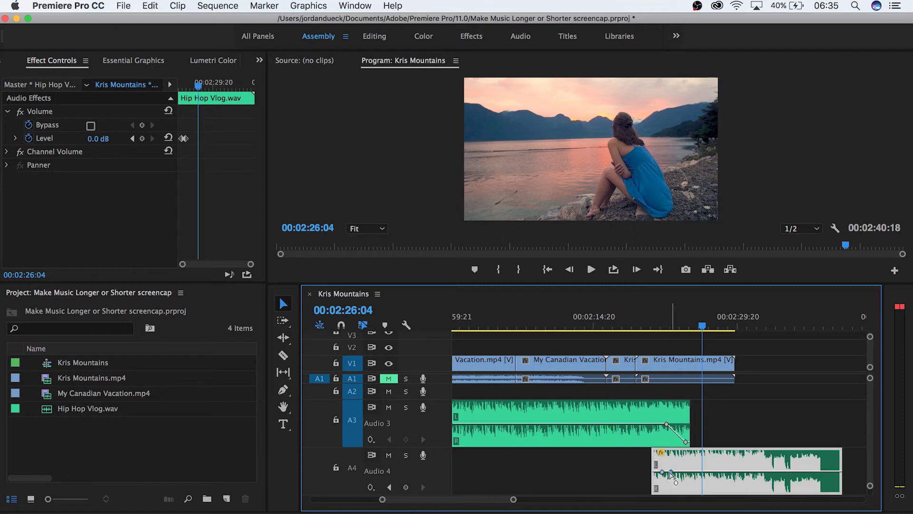
pyautogui.moveTo(661, 471); pyautogui.dragTo(656, 489)
pyautogui.click(647, 327)
pyautogui.press('space')
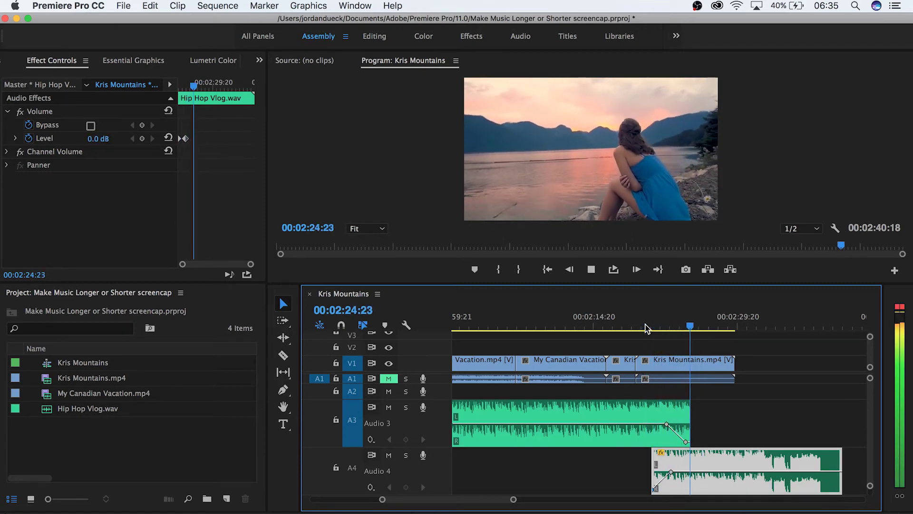
pyautogui.press('space')
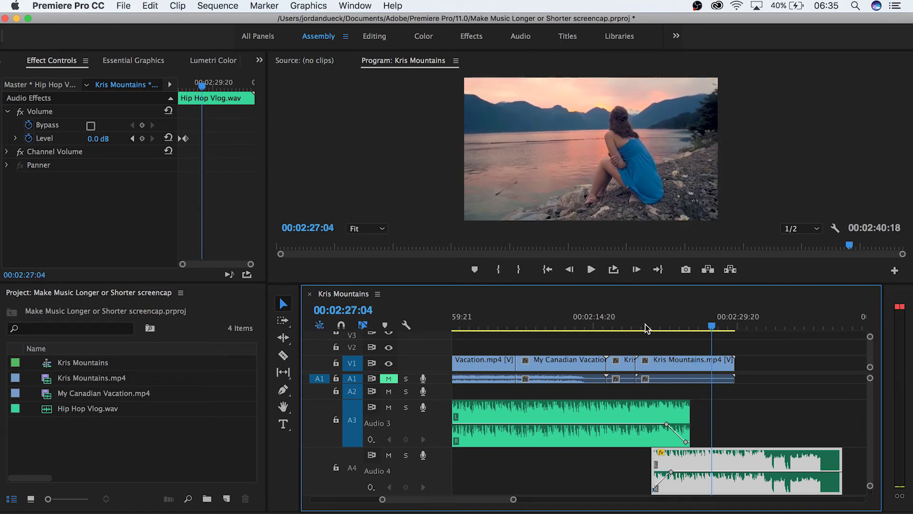
# - Undo the fades, overlap and removal edits on the music until its three adjoining cut pieces are back on track A3
pyautogui.press('-')
pyautogui.press('-')
pyautogui.press('-')
pyautogui.press('super+z')
pyautogui.press('super+z')
pyautogui.press('super+z')
pyautogui.press('super+z')
pyautogui.press('super+z')
pyautogui.press('super+z')
pyautogui.press('super+z')
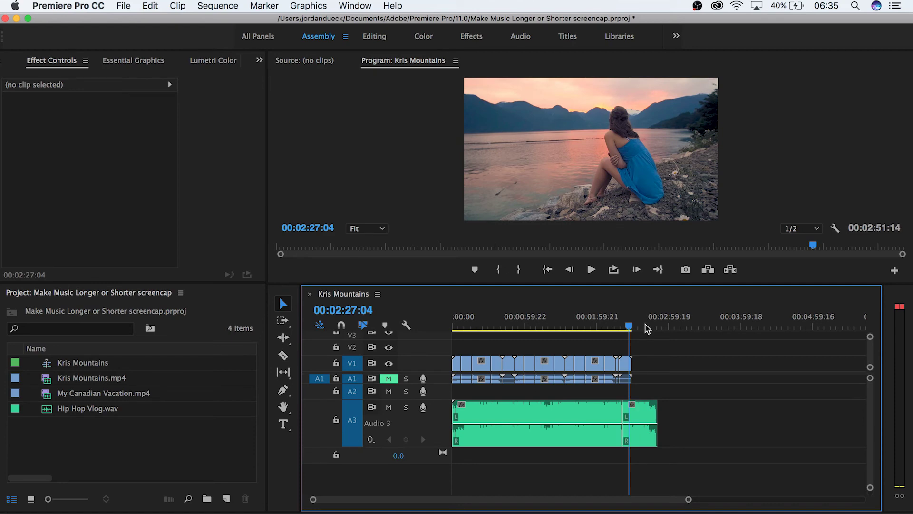
pyautogui.press('=')
pyautogui.press('=')
pyautogui.press('super+z')
pyautogui.press('super+z')
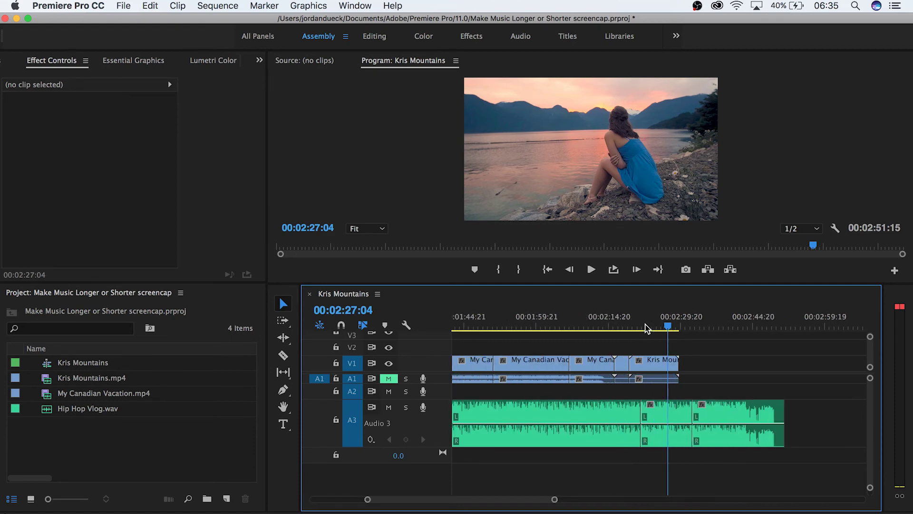
# - Move the final A3 music piece later to open a gap, and place a duplicate of the short middle piece in it
pyautogui.press('-')
pyautogui.moveTo(721, 418); pyautogui.dragTo(771, 419)
pyautogui.moveTo(668, 419); pyautogui.dragTo(685, 408)
# - Turn on snapping, butt the final music piece against the duplicate's end at about 00:02:43, and play through the join between the repeated pieces
pyautogui.click(688, 320)
pyautogui.press('=')
pyautogui.press('=')
pyautogui.press('s')
pyautogui.moveTo(849, 408); pyautogui.dragTo(754, 409)
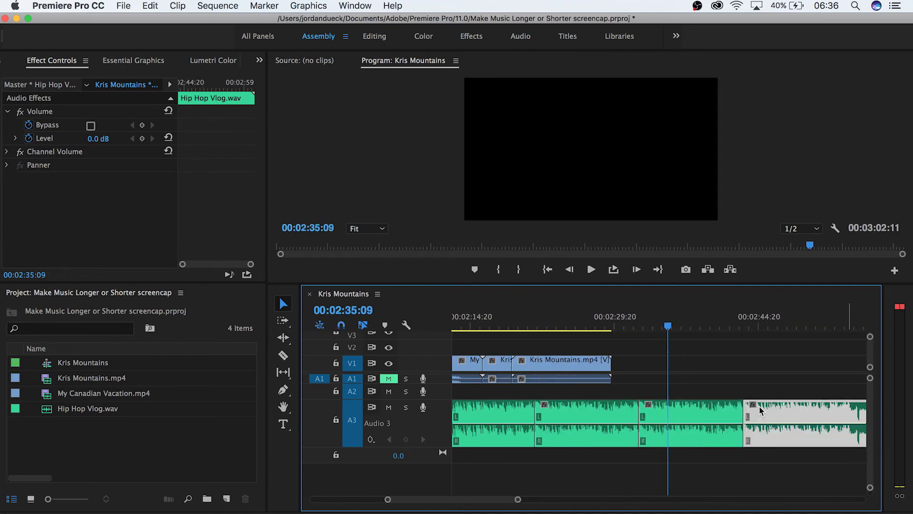
pyautogui.click(625, 328)
pyautogui.press('space')
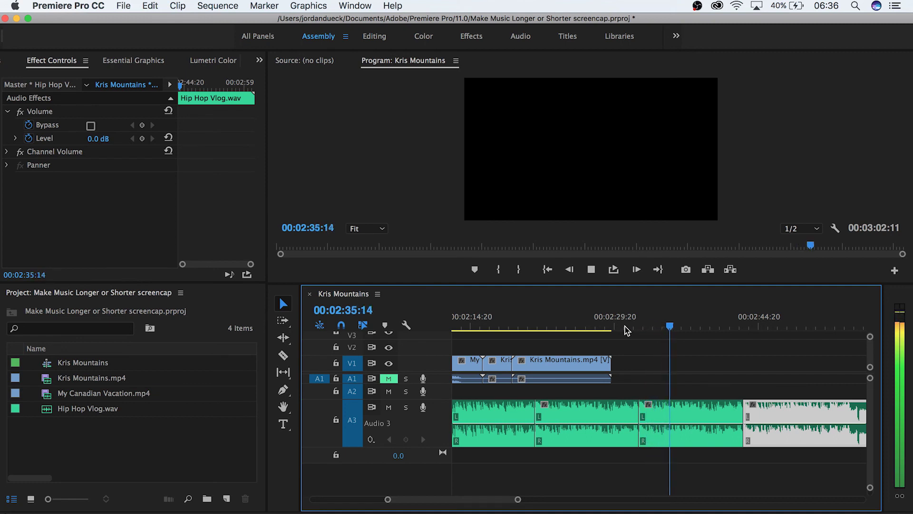
pyautogui.press('space')
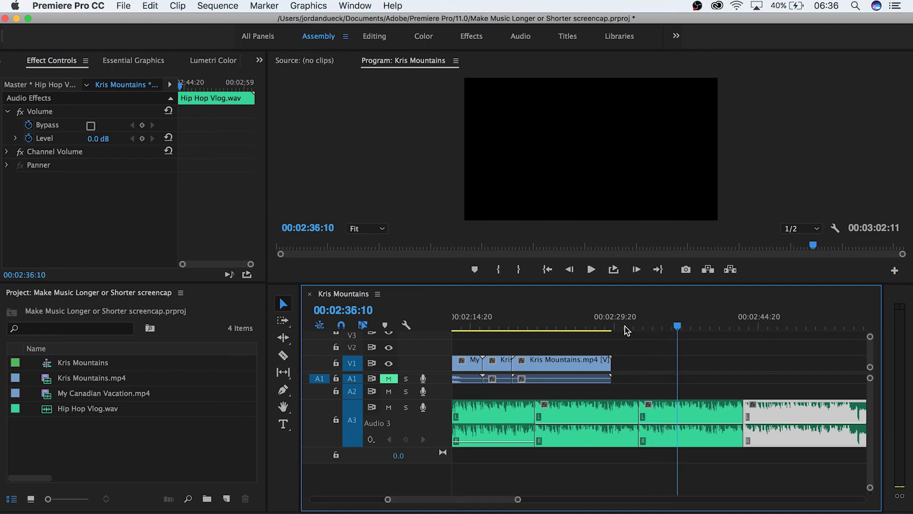